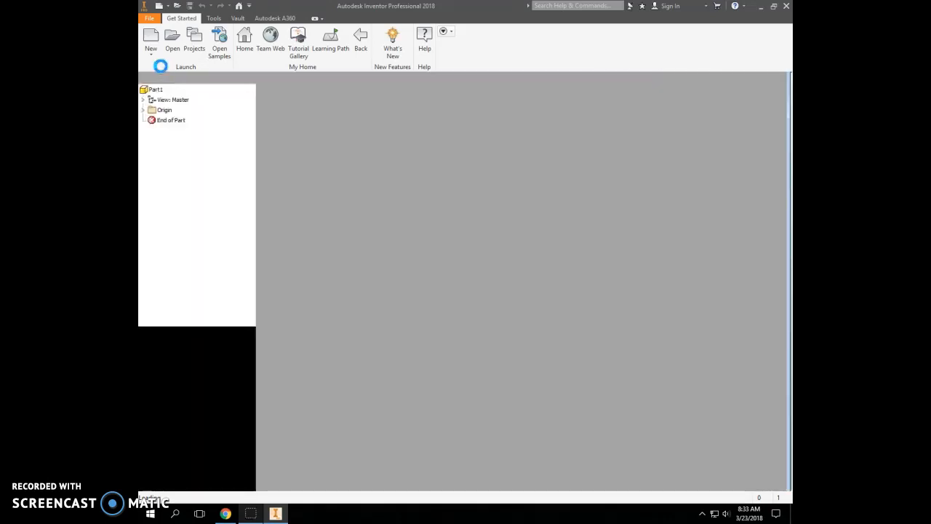
Start a new 2D sketch on the XY plane
{"action": "left_click", "coordinate": [163, 63]}
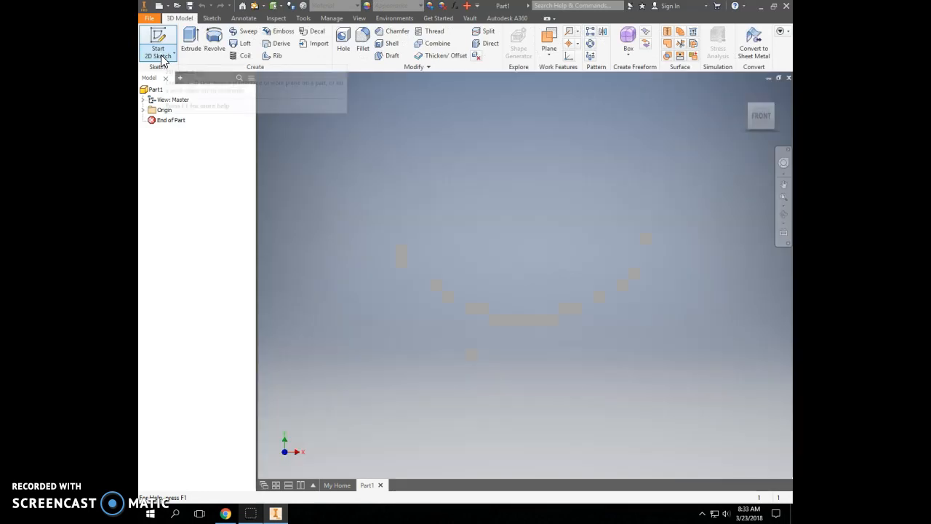
{"action": "left_click", "coordinate": [174, 57]}
{"action": "left_click", "coordinate": [183, 77]}
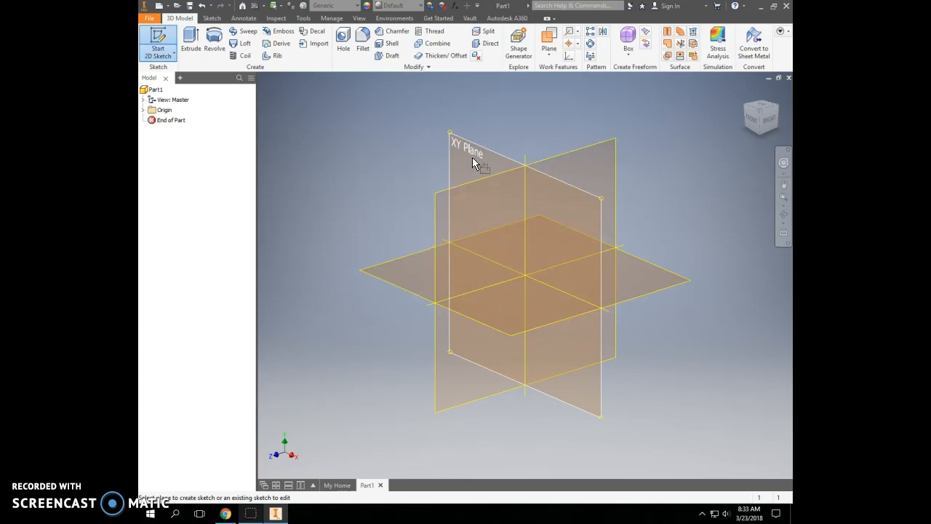
{"action": "left_click", "coordinate": [472, 157]}
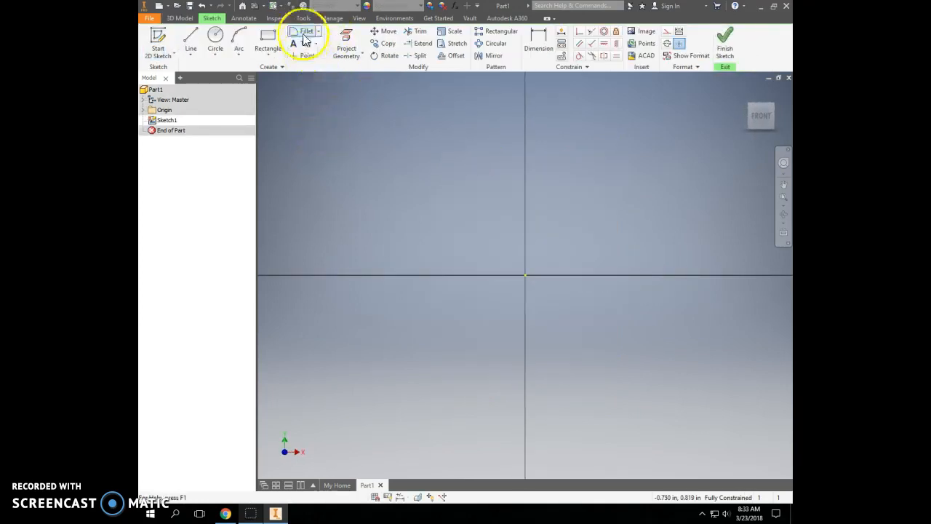
Set the document's length unit to centimeter
{"action": "left_click", "coordinate": [301, 18]}
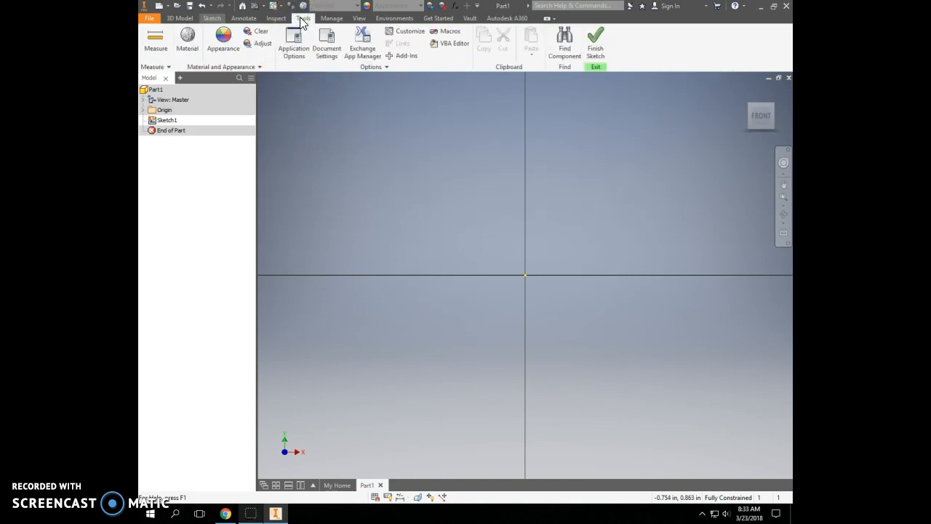
{"action": "left_click", "coordinate": [336, 47]}
{"action": "left_click", "coordinate": [337, 46]}
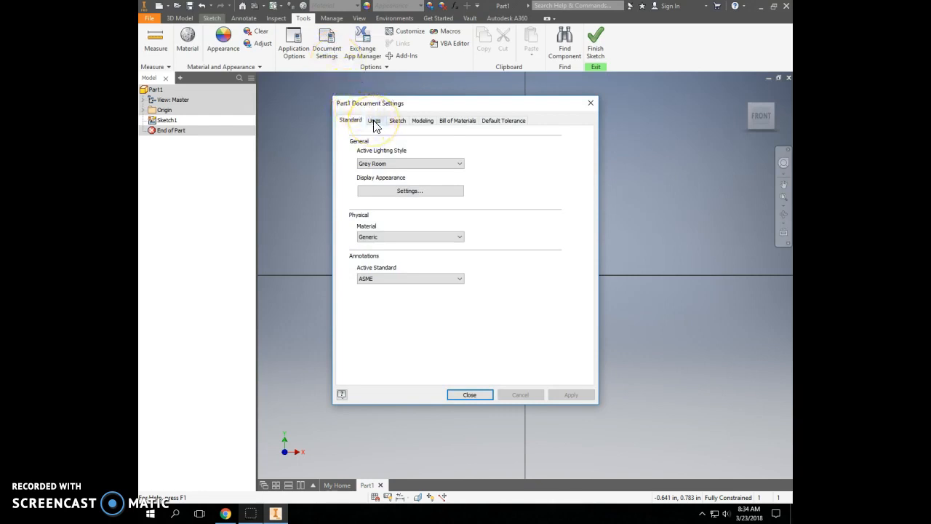
{"action": "left_click", "coordinate": [375, 121]}
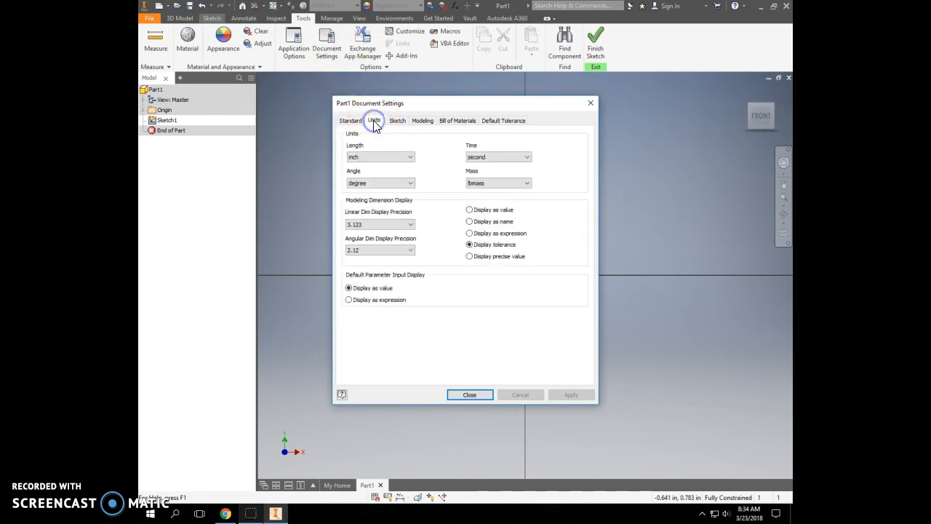
{"action": "left_click", "coordinate": [411, 158]}
{"action": "left_click", "coordinate": [384, 182]}
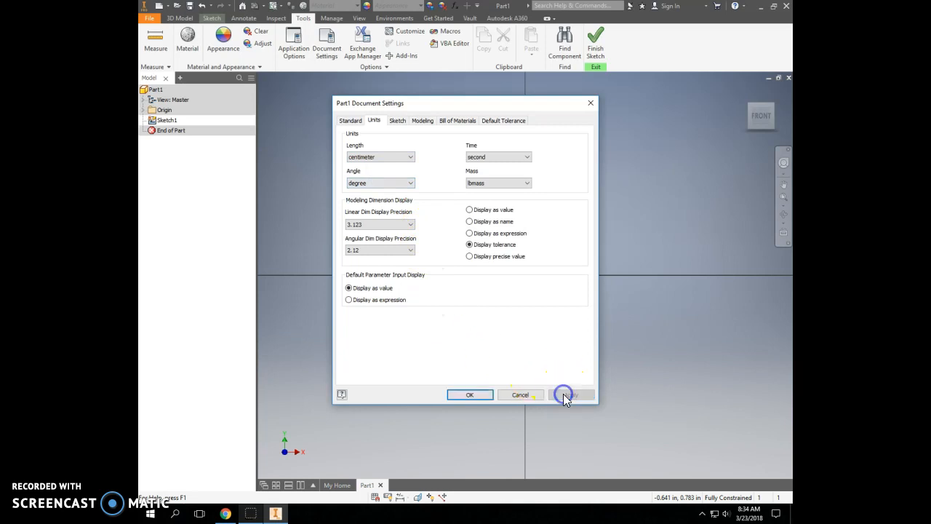
{"action": "left_click", "coordinate": [470, 394]}
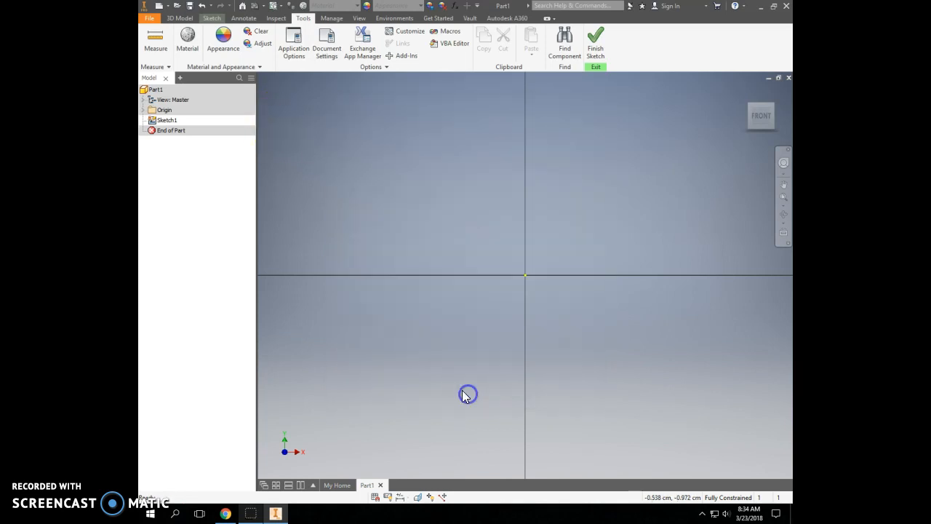
Sketch a center-point circle with a 5 cm diameter just off the origin
{"action": "left_click", "coordinate": [212, 18]}
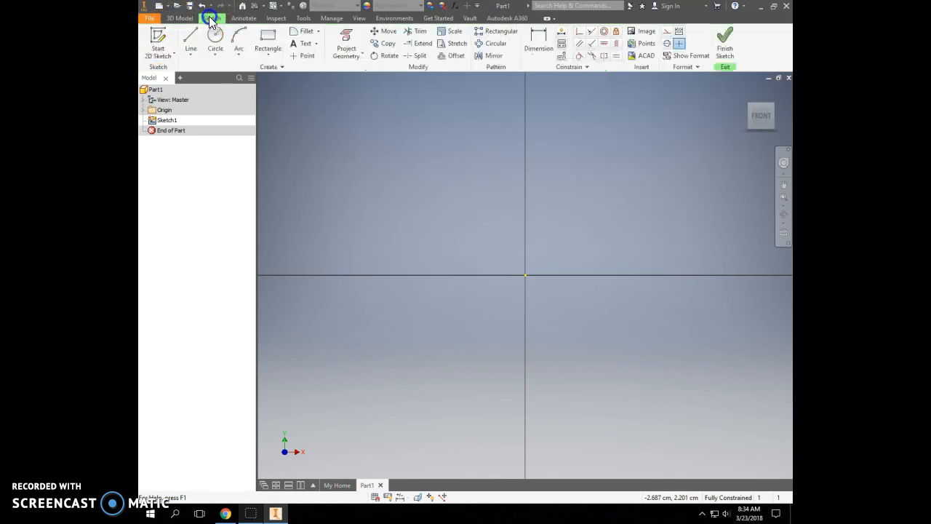
{"action": "left_click", "coordinate": [213, 38]}
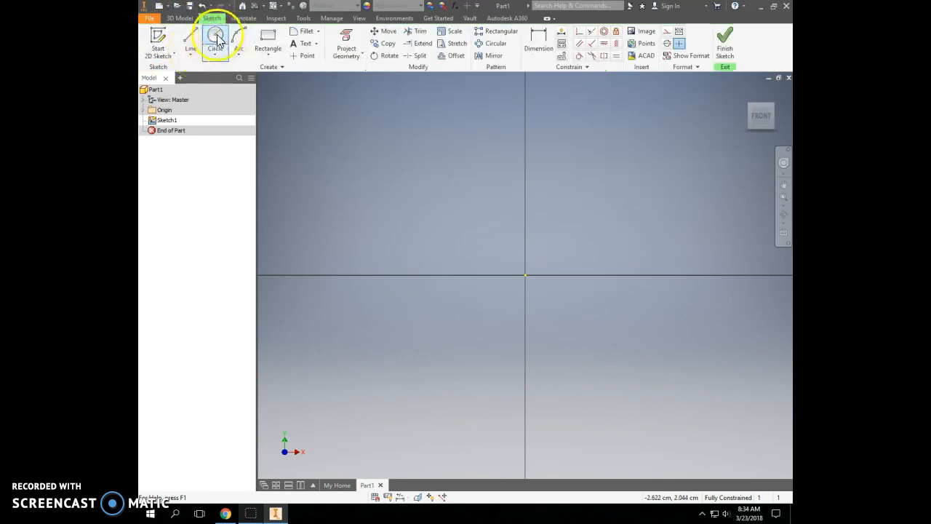
{"action": "left_click", "coordinate": [551, 234]}
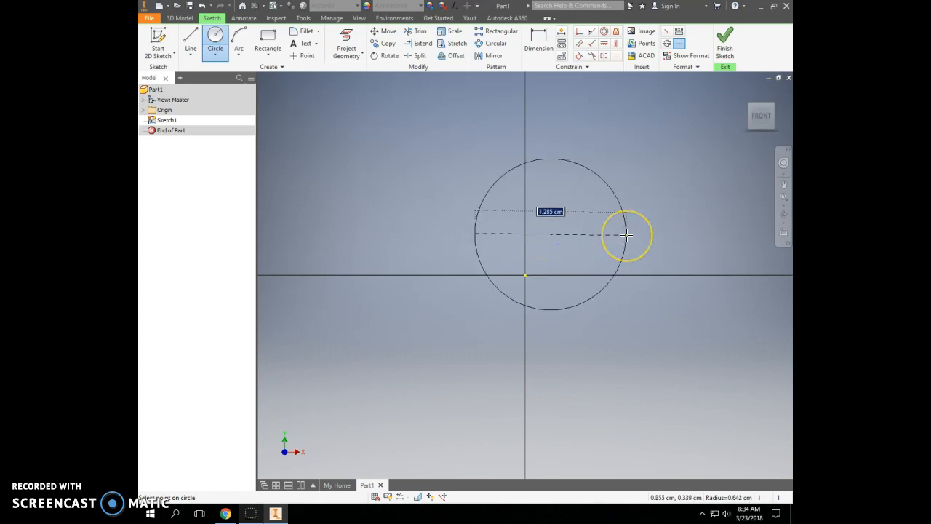
{"action": "type", "text": "5"}
{"action": "key", "text": "Return"}
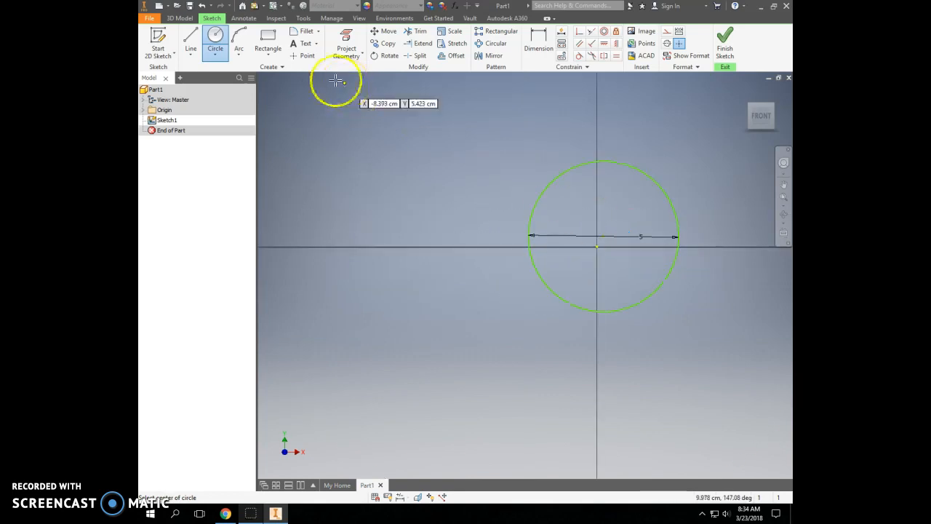
Draw a two-point rectangle 25 cm wide and 4 cm high, starting just above the circle
{"action": "left_click", "coordinate": [269, 40]}
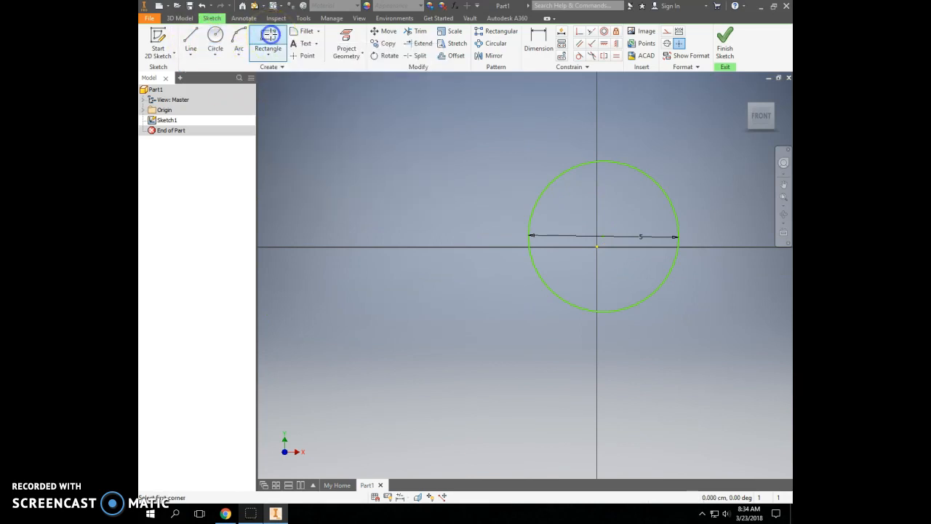
{"action": "left_click", "coordinate": [267, 57]}
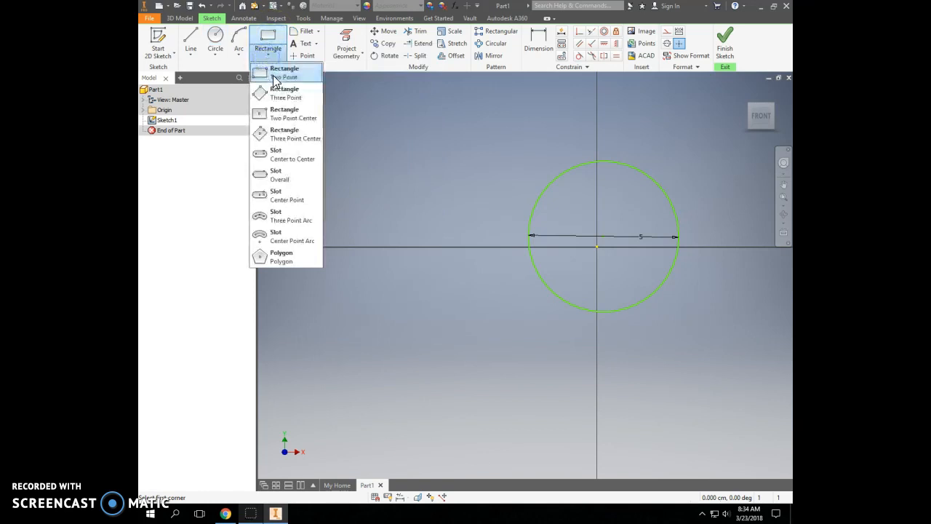
{"action": "left_click", "coordinate": [275, 74]}
{"action": "scroll", "coordinate": [501, 354], "scroll_direction": "down", "scroll_amount": 5}
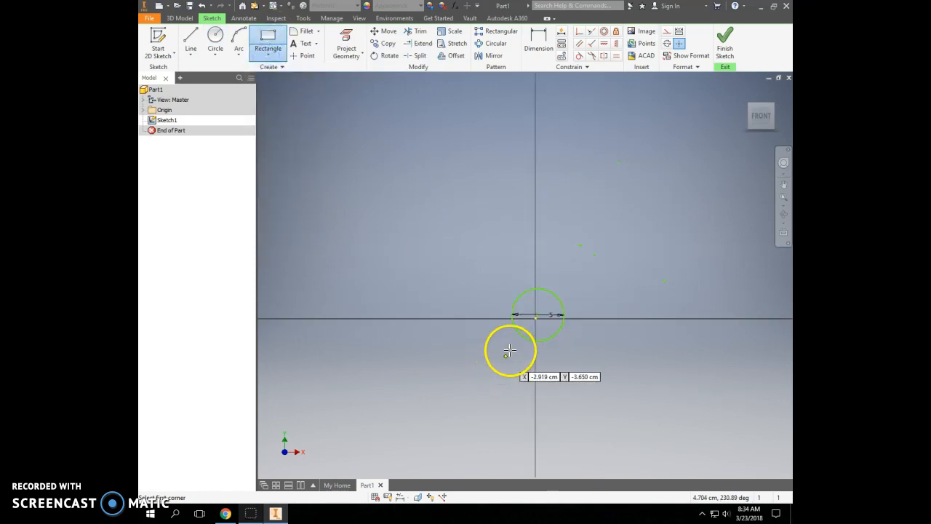
{"action": "left_click", "coordinate": [518, 275]}
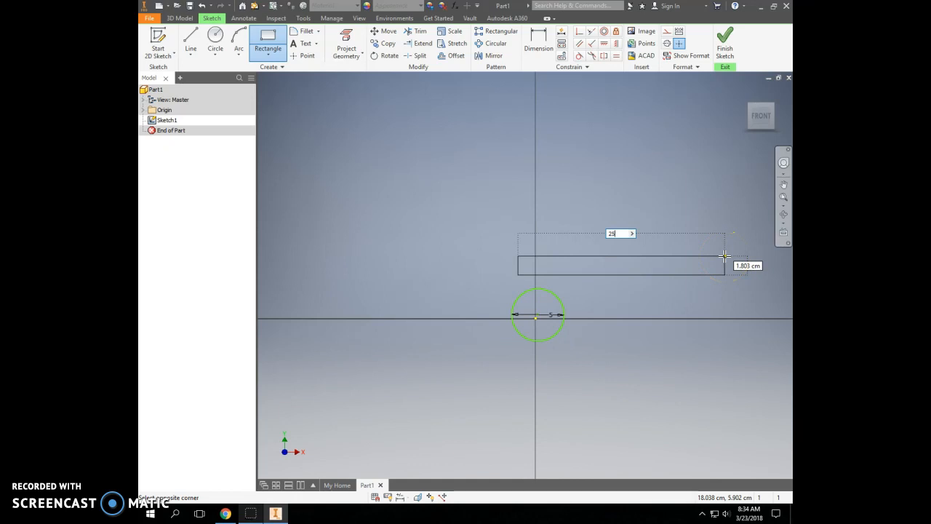
{"action": "key", "text": "Tab"}
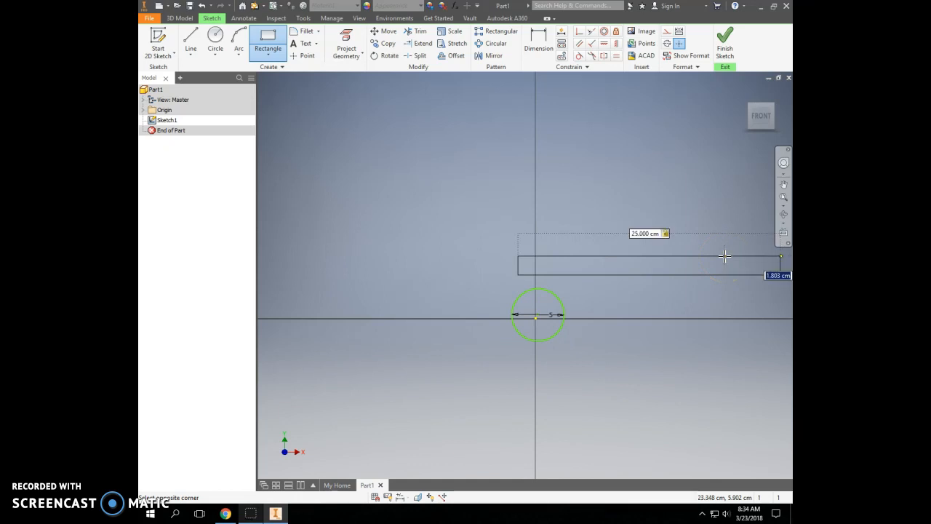
{"action": "type", "text": "8"}
{"action": "key", "text": "Tab"}
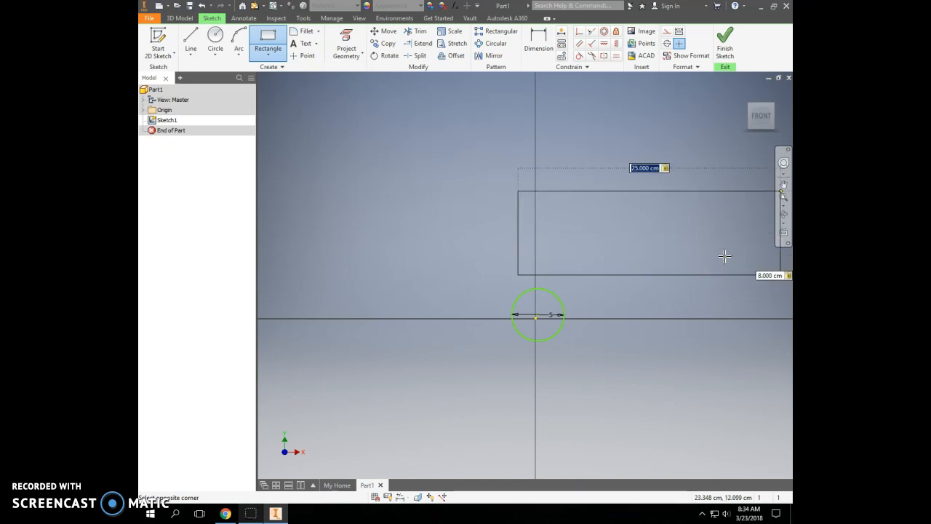
{"action": "left_click", "coordinate": [769, 275]}
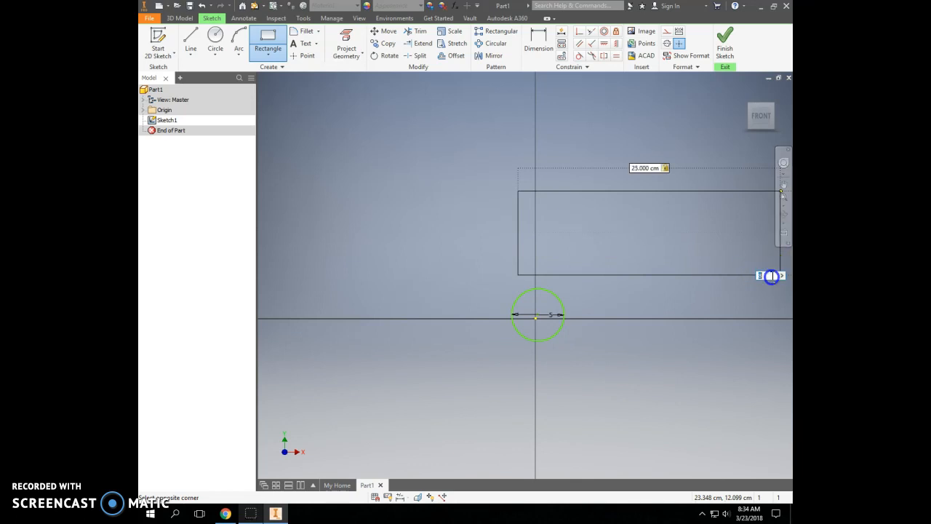
{"action": "type", "text": "4"}
{"action": "key", "text": "Return"}
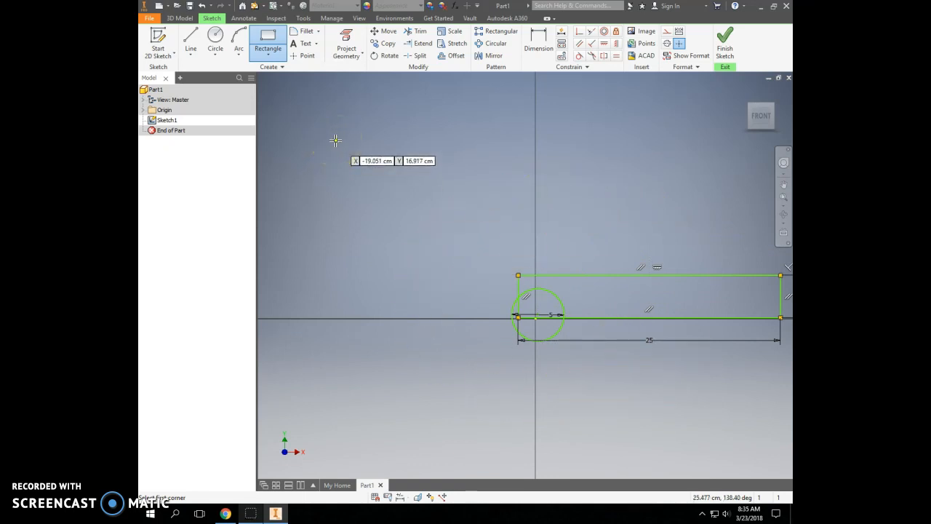
Draw a small circle about 0.4 cm in diameter inside the rectangle near its lower-right corner
{"action": "left_click", "coordinate": [215, 54]}
{"action": "left_click", "coordinate": [217, 74]}
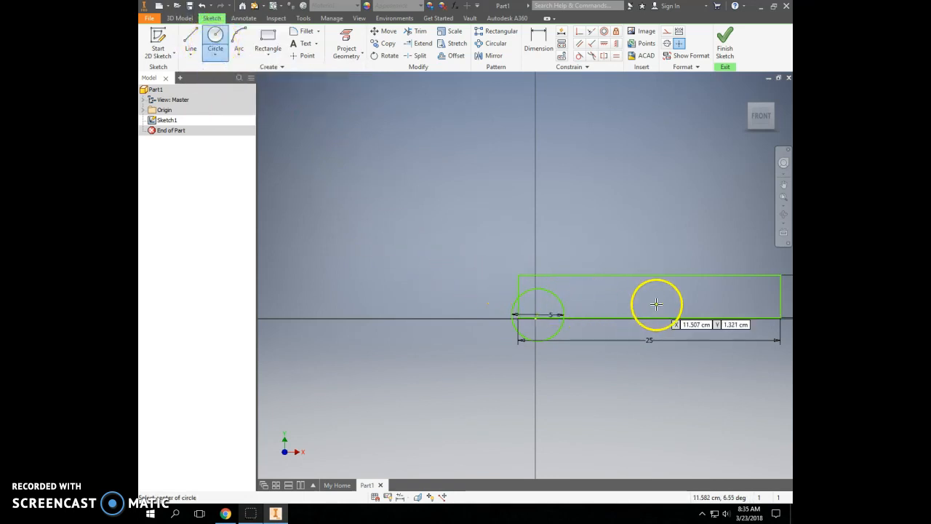
{"action": "left_click", "coordinate": [765, 309]}
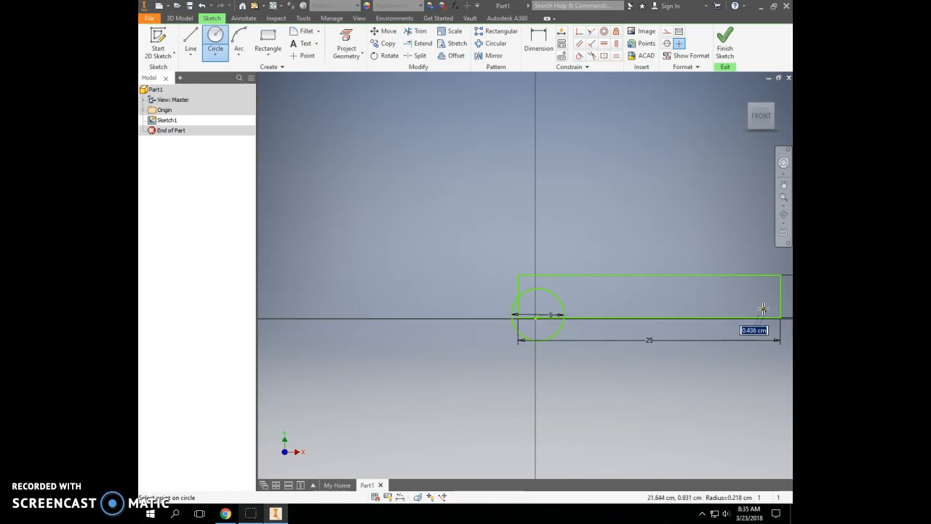
{"action": "left_click", "coordinate": [763, 310]}
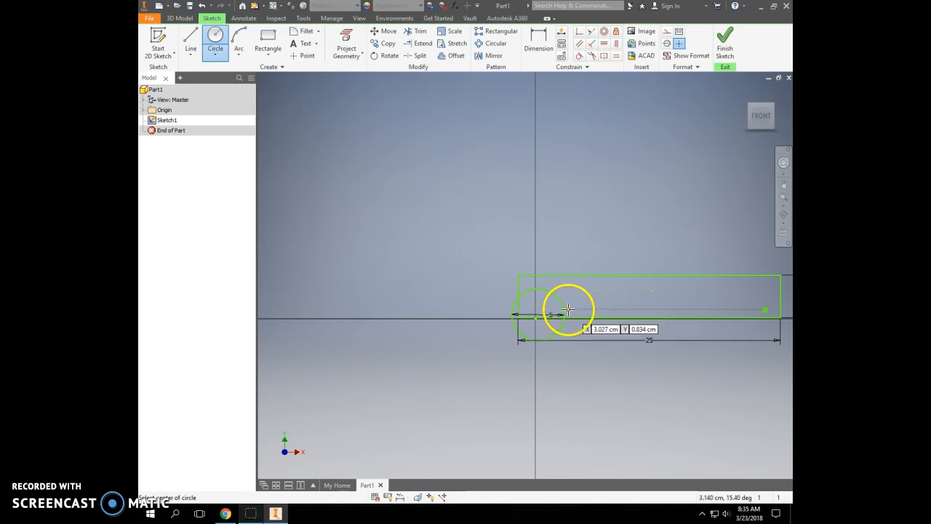
{"action": "key", "text": "Escape"}
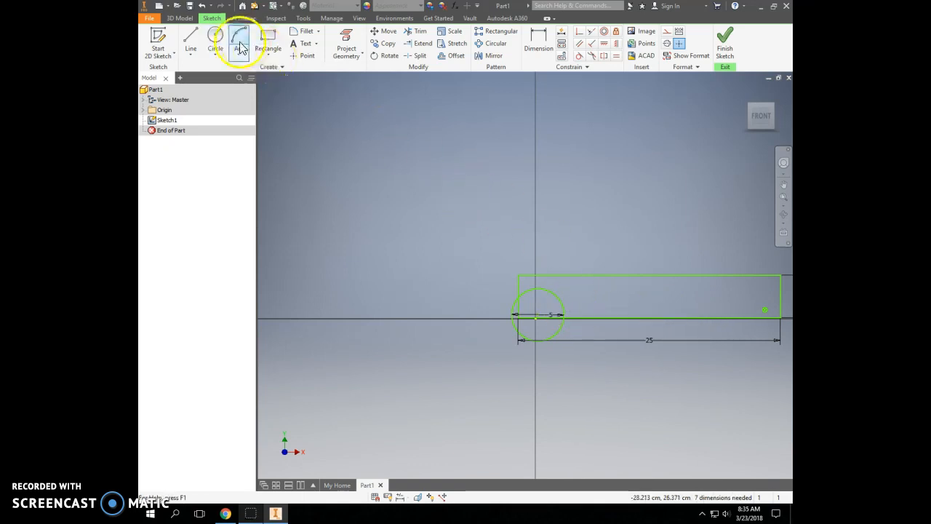
Draw a second circle about 0.5 cm in diameter toward the rectangle's left end, level with the first small circle
{"action": "left_click", "coordinate": [216, 53]}
{"action": "left_click", "coordinate": [229, 72]}
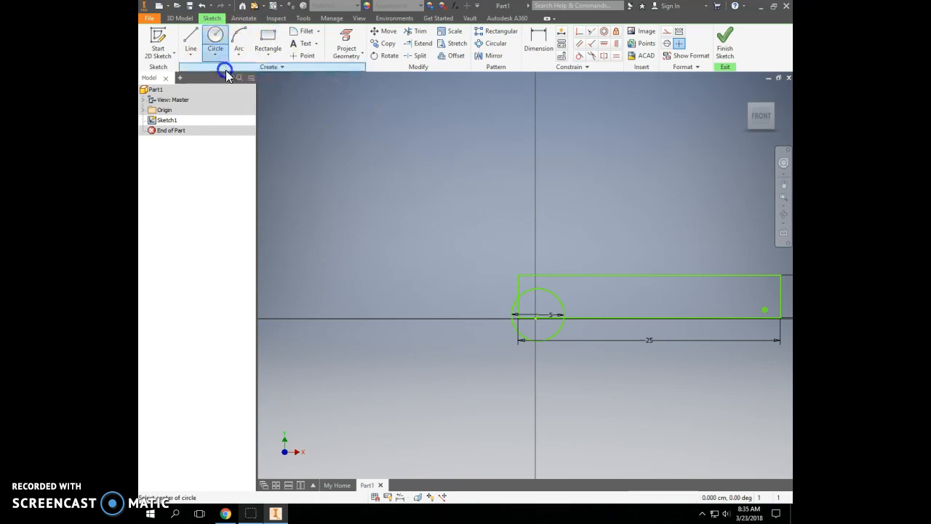
{"action": "left_click", "coordinate": [573, 310]}
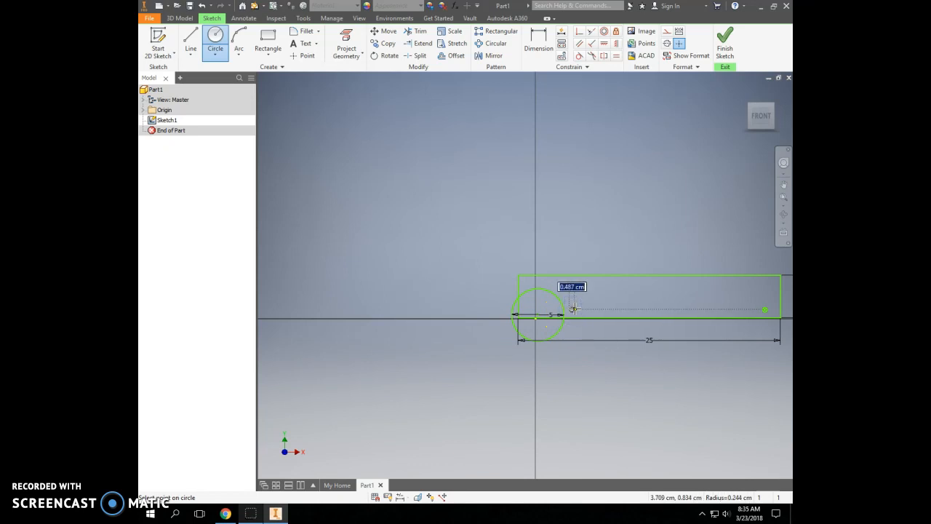
{"action": "left_click", "coordinate": [574, 309]}
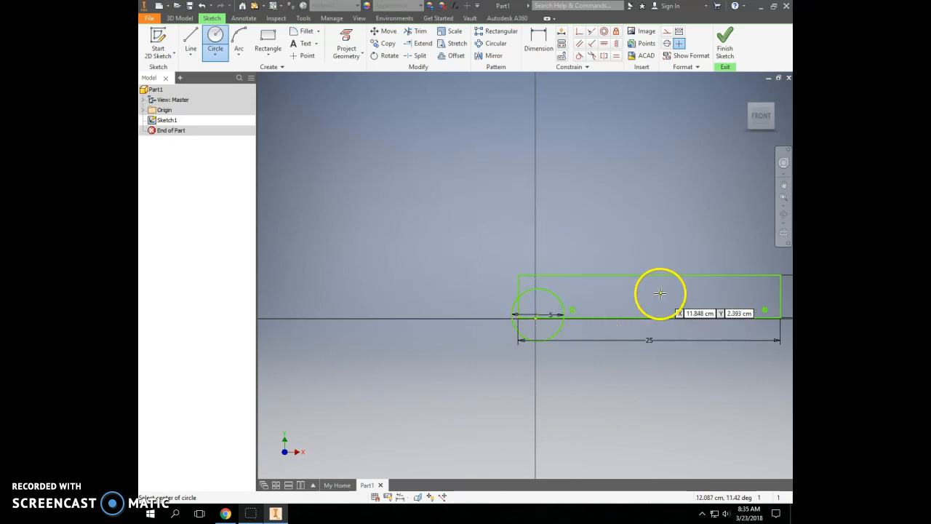
{"action": "key", "text": "Escape"}
Delete the 5 cm circle and draw a larger center-point circle above the left part of the rectangle
{"action": "left_click", "coordinate": [557, 333]}
{"action": "key", "text": "Delete"}
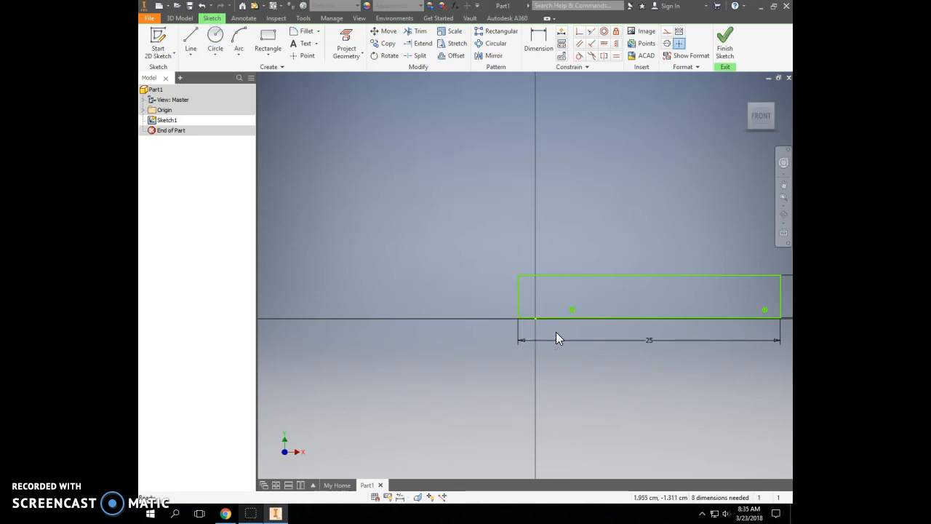
{"action": "left_click", "coordinate": [213, 57]}
{"action": "left_click", "coordinate": [231, 69]}
{"action": "left_click", "coordinate": [582, 228]}
{"action": "left_click", "coordinate": [619, 206]}
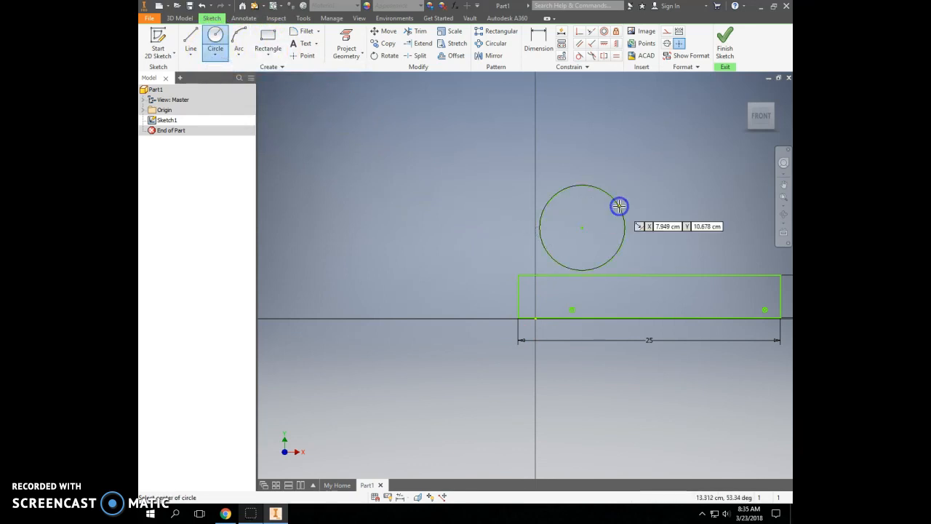
Draw a small circle about 0.7 cm in diameter inside the large circle, straight above its center near the upper edge
{"action": "left_click", "coordinate": [216, 55]}
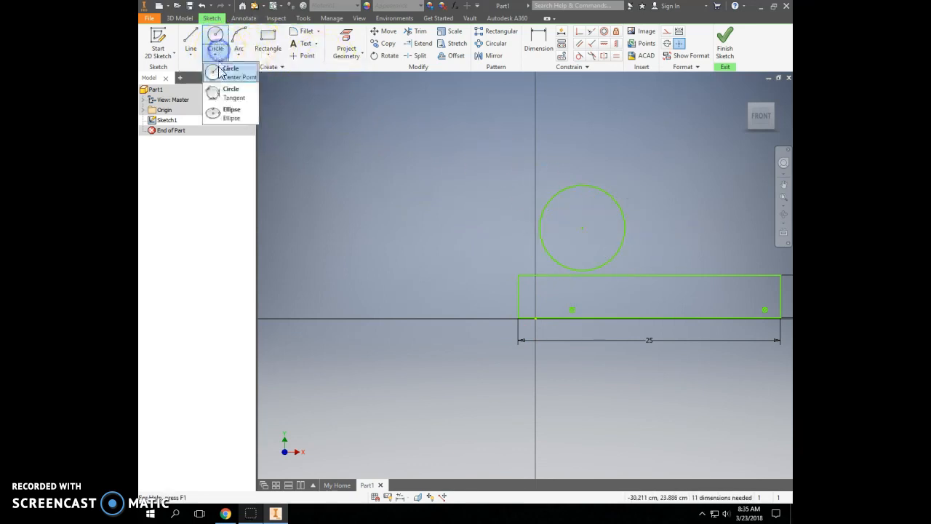
{"action": "left_click", "coordinate": [222, 70]}
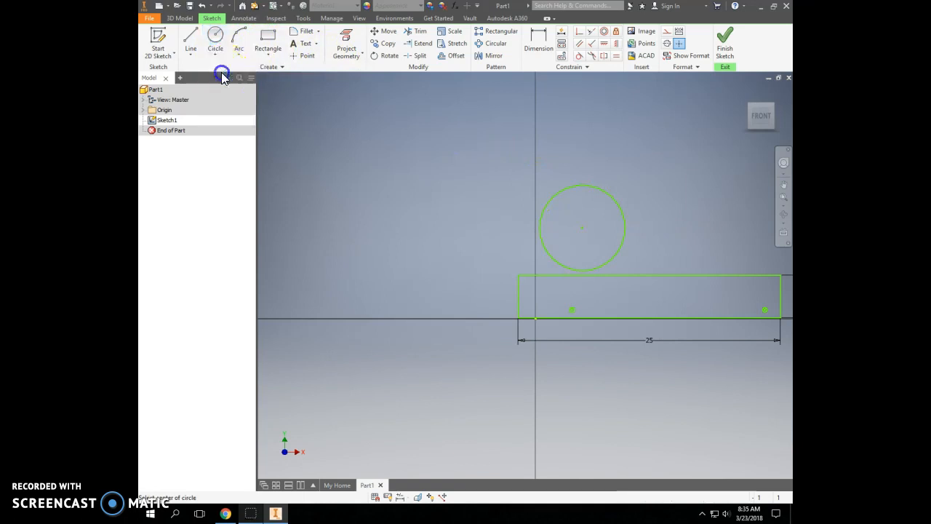
{"action": "left_click", "coordinate": [582, 193]}
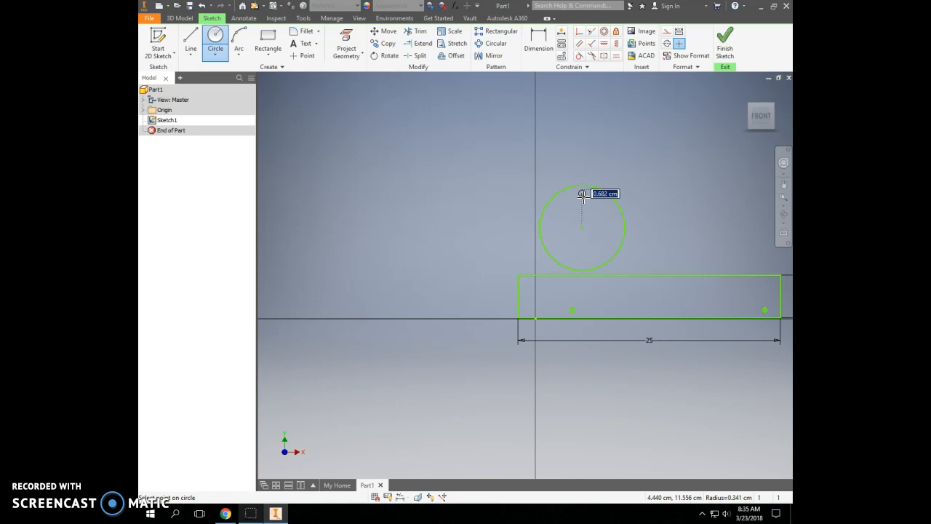
{"action": "left_click", "coordinate": [582, 193]}
{"action": "key", "text": "Escape"}
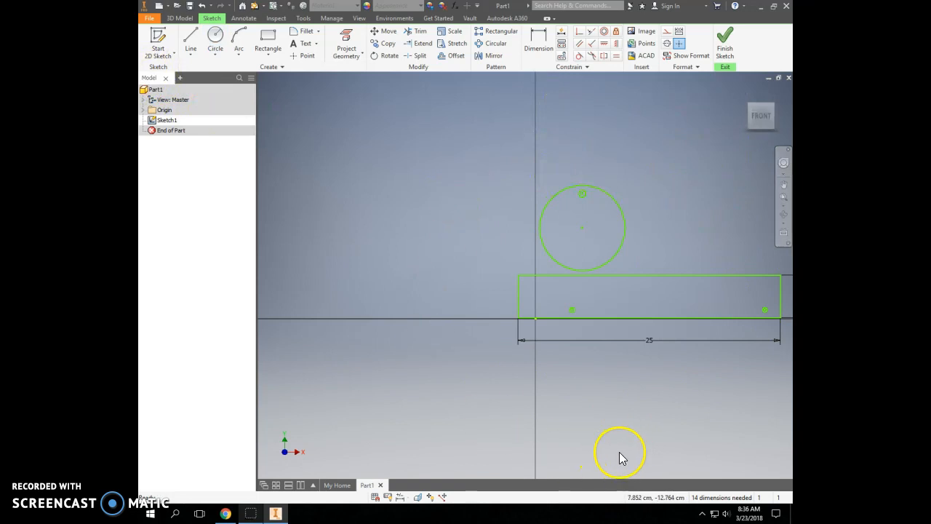
Start exporting the part to DWG format and agree to exit sketch mode so that saving can continue
{"action": "left_click", "coordinate": [149, 24]}
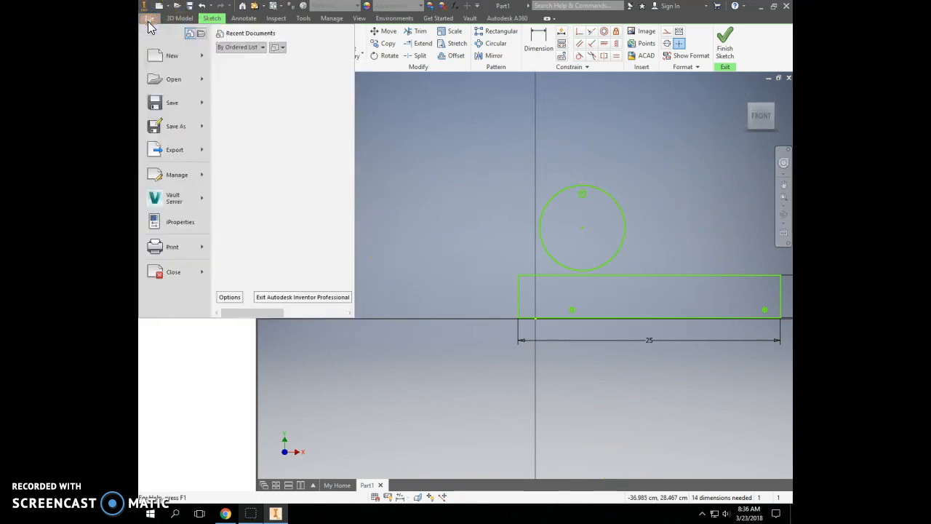
{"action": "left_click", "coordinate": [175, 154]}
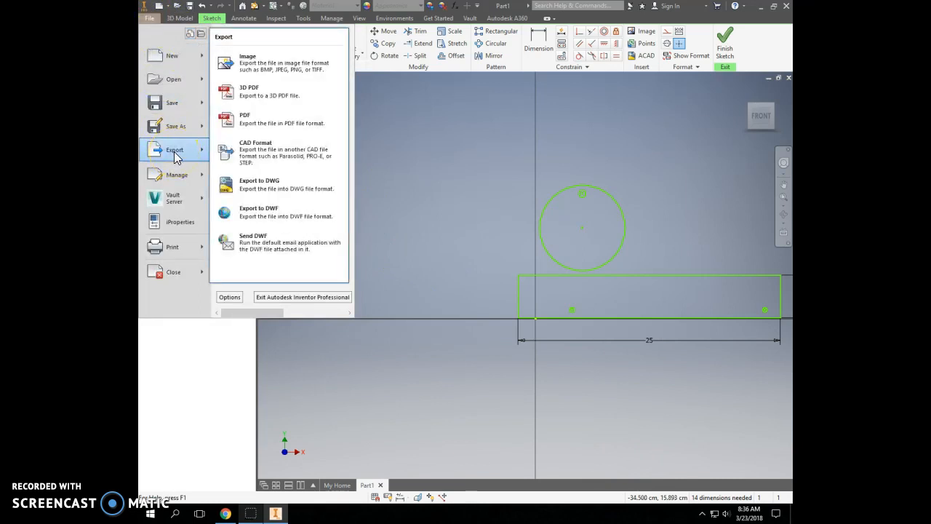
{"action": "left_click", "coordinate": [262, 189]}
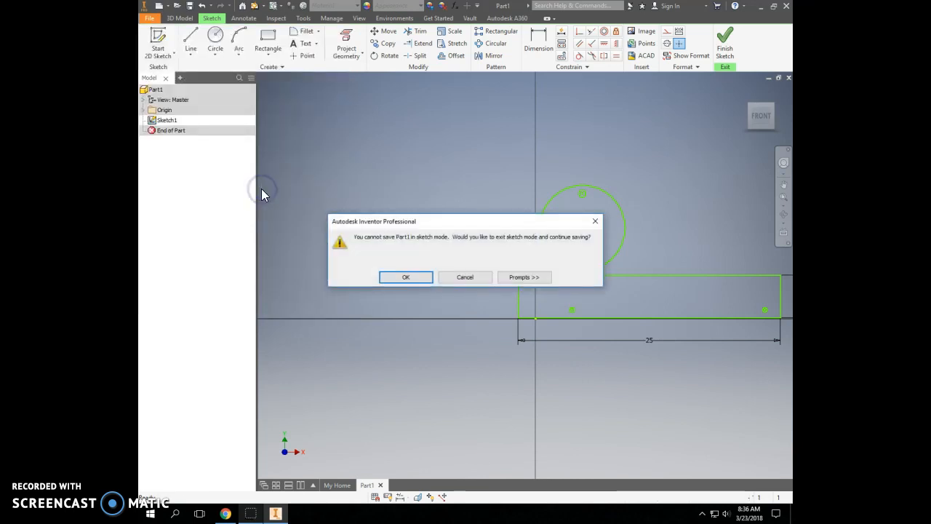
{"action": "left_click", "coordinate": [413, 278]}
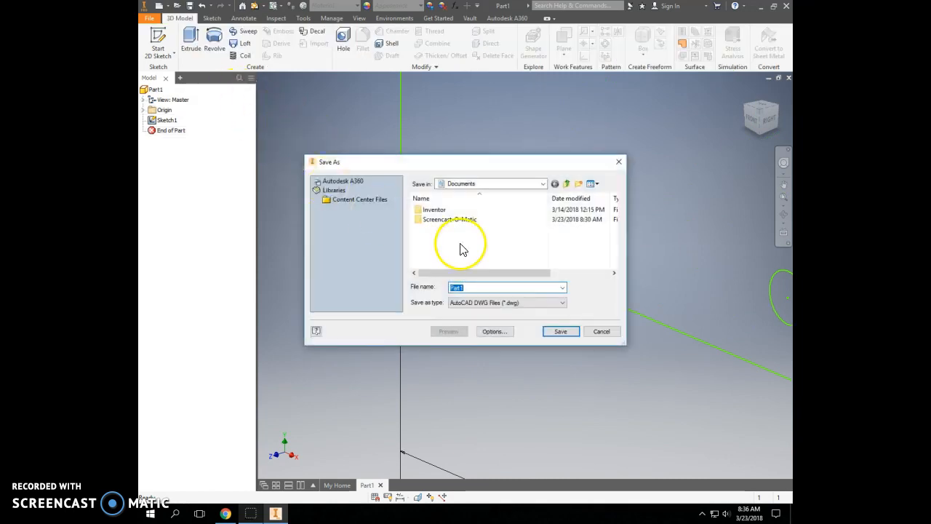
Save the AutoCAD DWG file on the Desktop under a name beginning with "Mobile Par"
{"action": "left_click", "coordinate": [543, 183]}
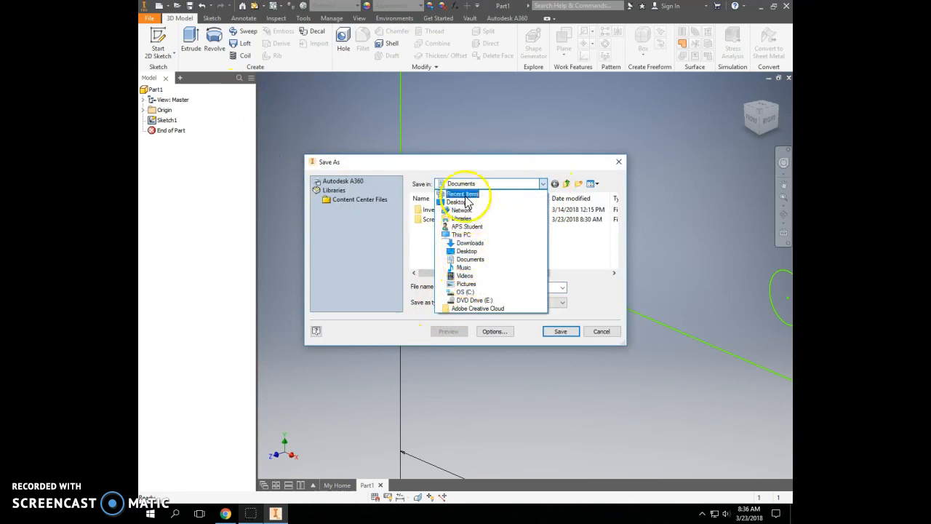
{"action": "left_click", "coordinate": [460, 203]}
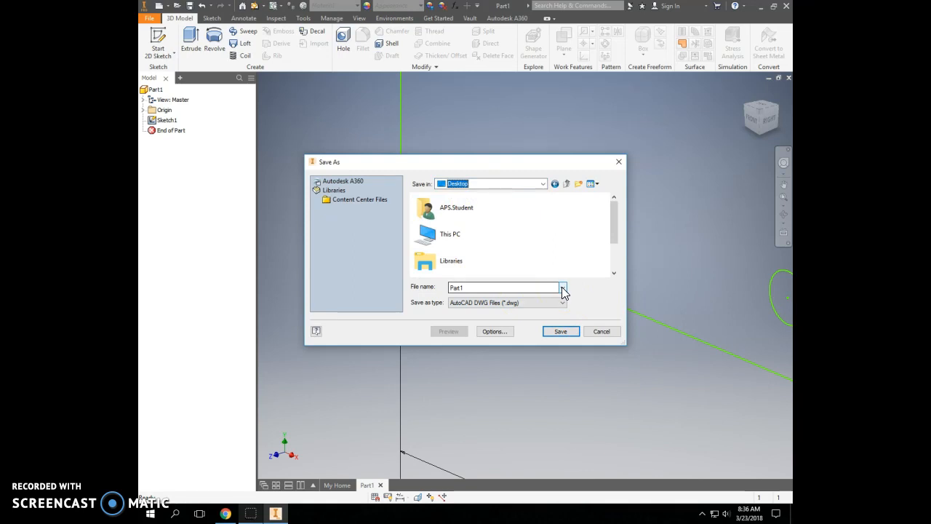
{"action": "left_click_drag", "start_coordinate": [492, 290], "coordinate": [416, 290]}
{"action": "type", "text": "Mobile"}
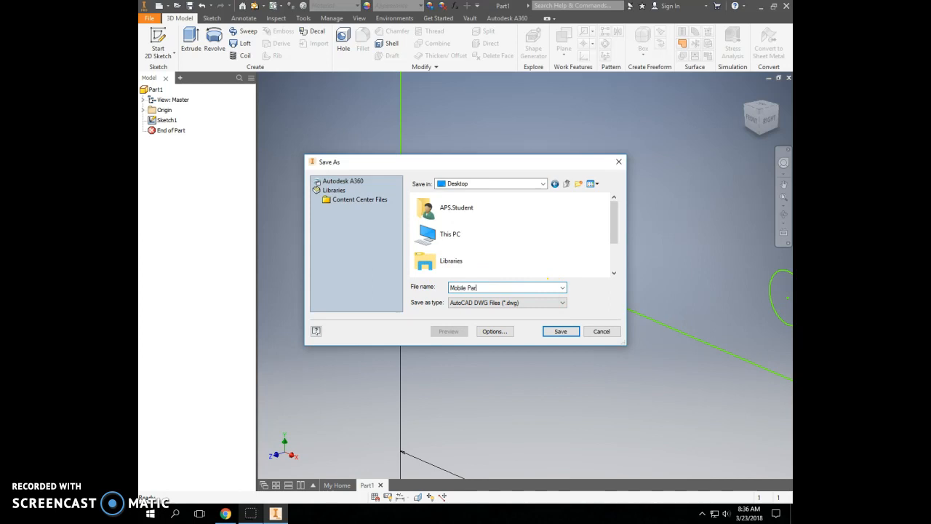
{"action": "left_click", "coordinate": [553, 330]}
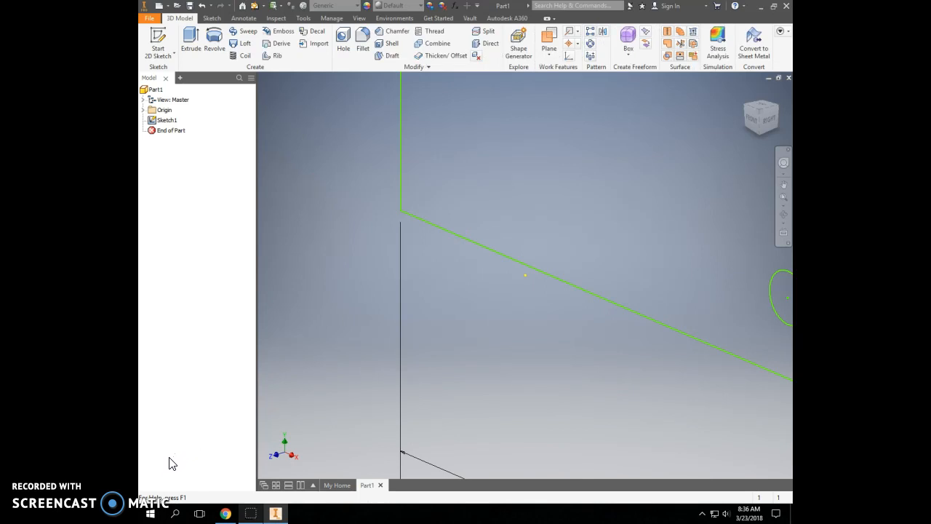
{"action": "left_click", "coordinate": [165, 494]}
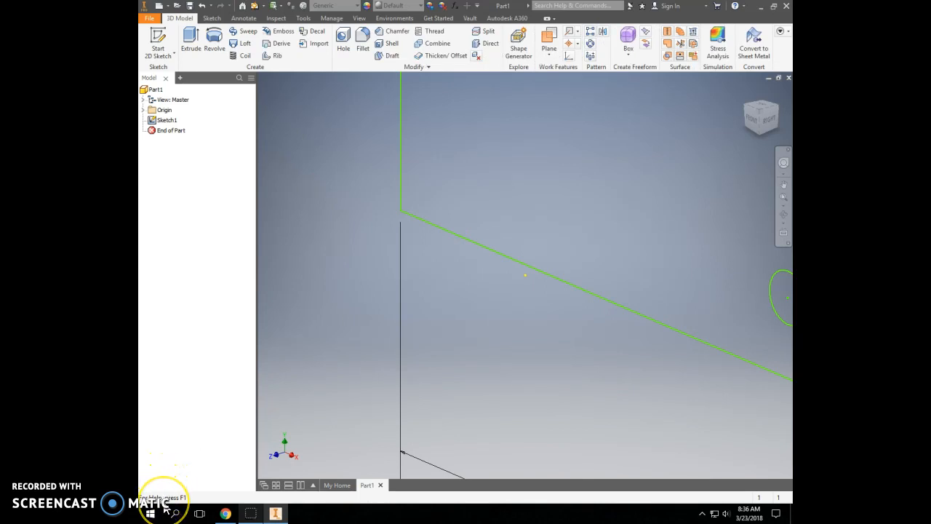